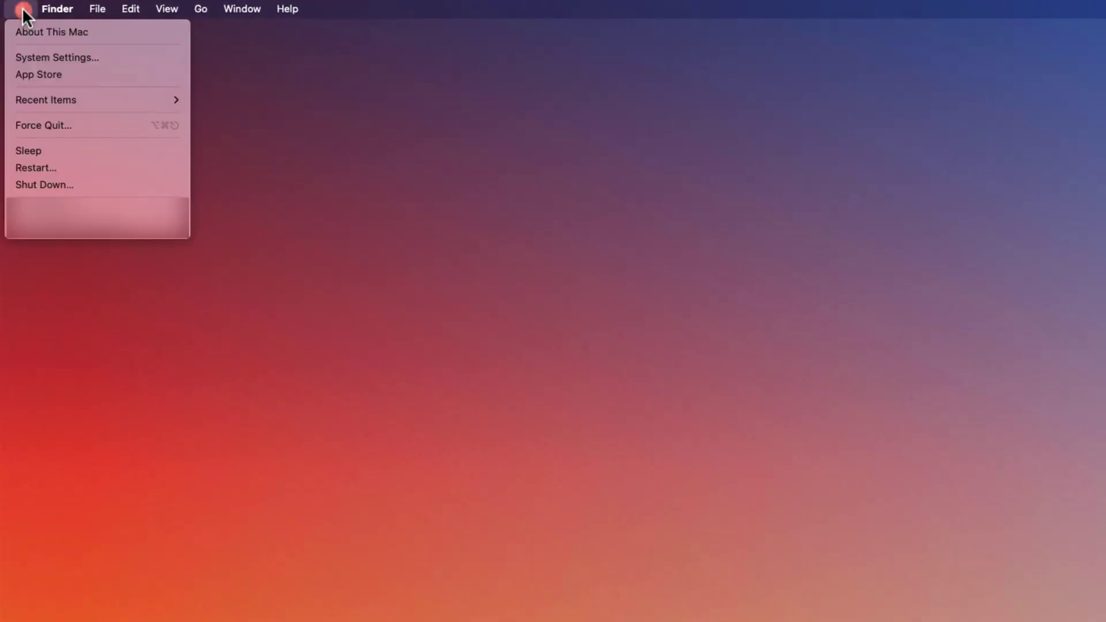
- Launch System Settings from the Apple menu
{"action": "left_click", "coordinate": [68, 57]}
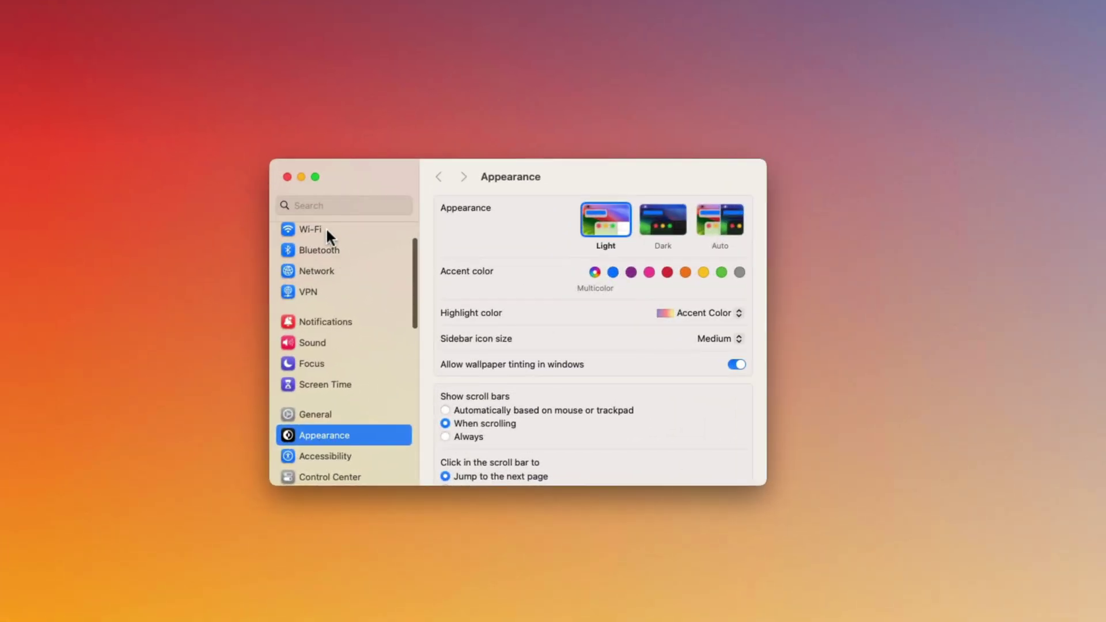
- On the Wi-Fi page, open the connected network's details and choose Forget This Network…
{"action": "left_click", "coordinate": [327, 227]}
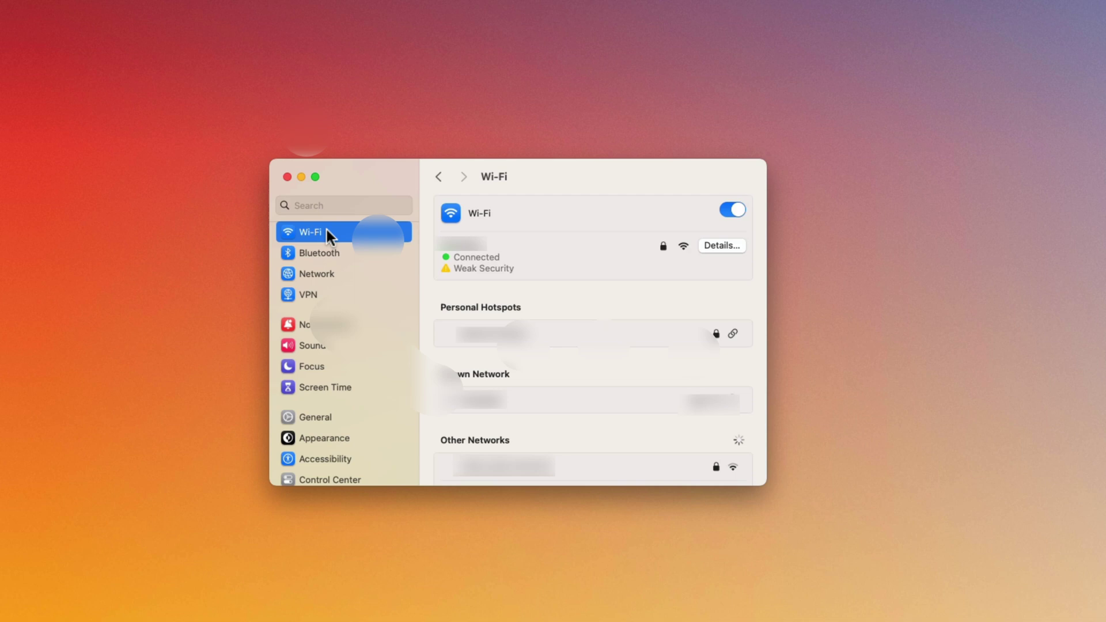
{"action": "left_click", "coordinate": [722, 246]}
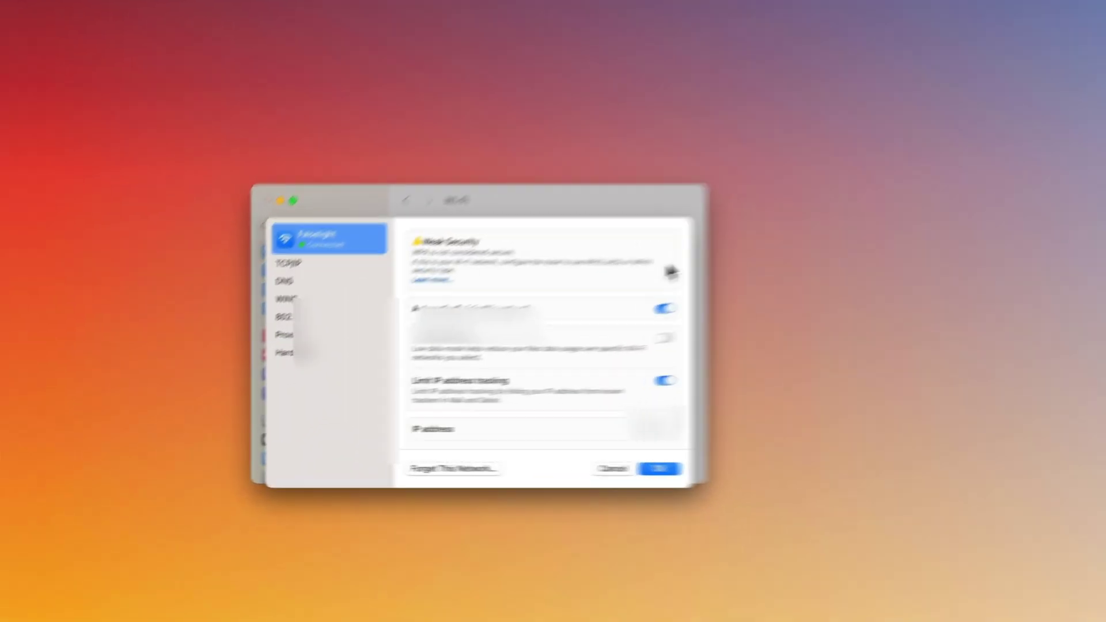
{"action": "left_click", "coordinate": [491, 468]}
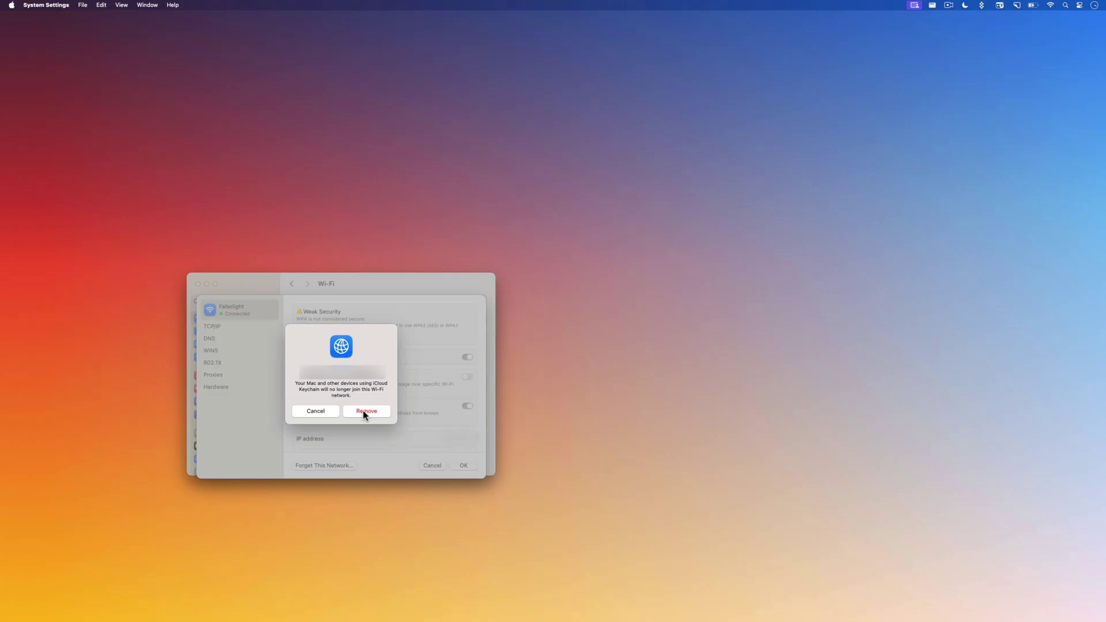
- Confirm removing the connected network, then choose Forget This Network… for the known network
{"action": "left_click", "coordinate": [363, 411]}
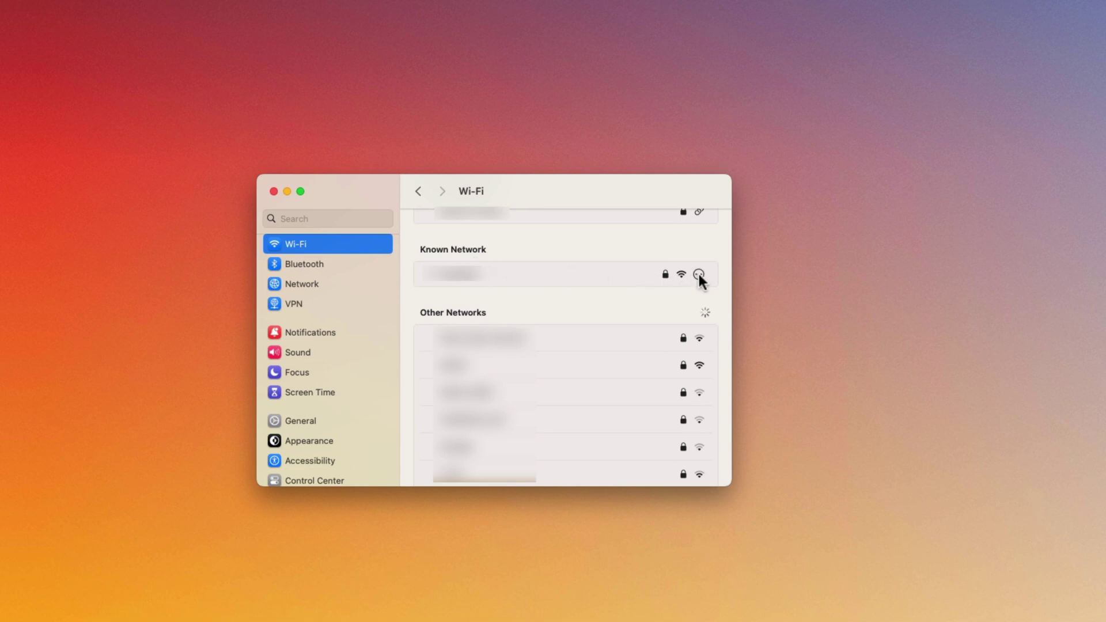
{"action": "left_click", "coordinate": [698, 275]}
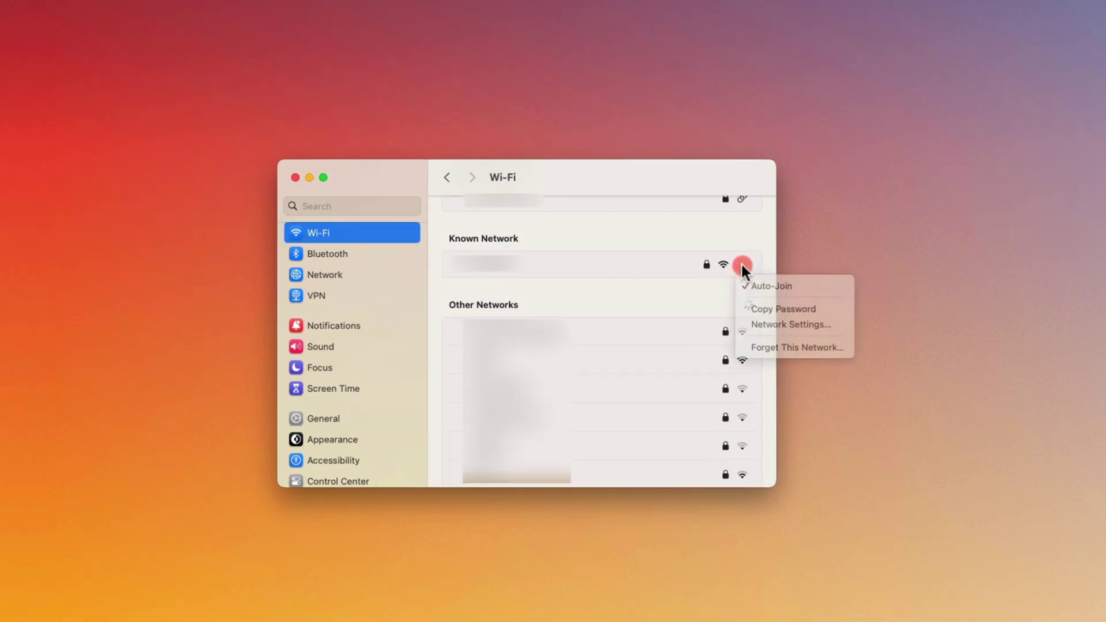
{"action": "left_click", "coordinate": [787, 346]}
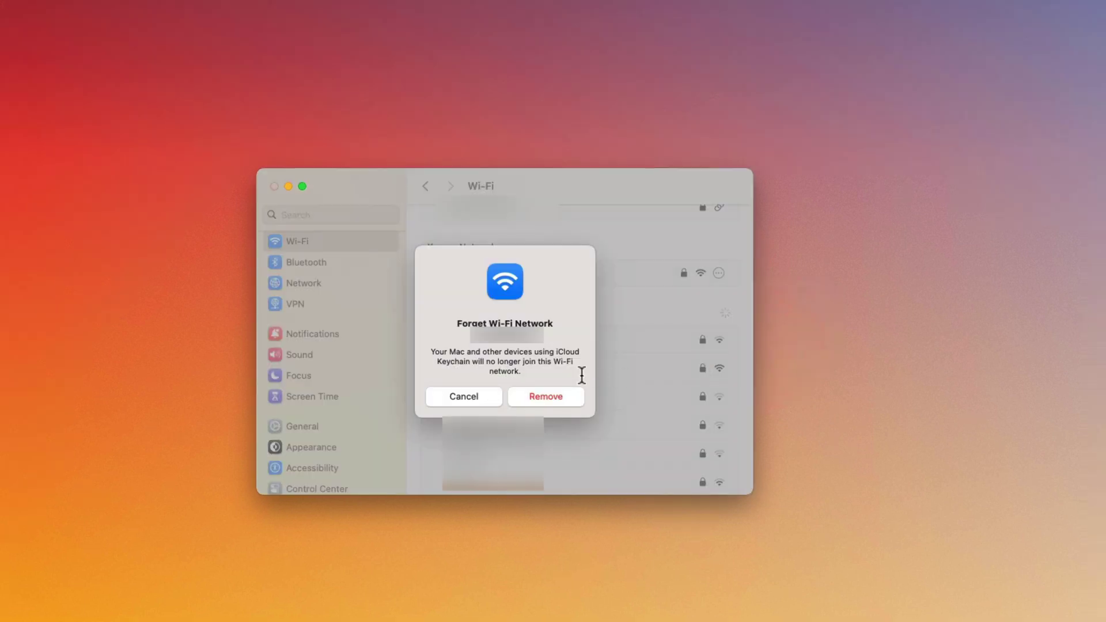